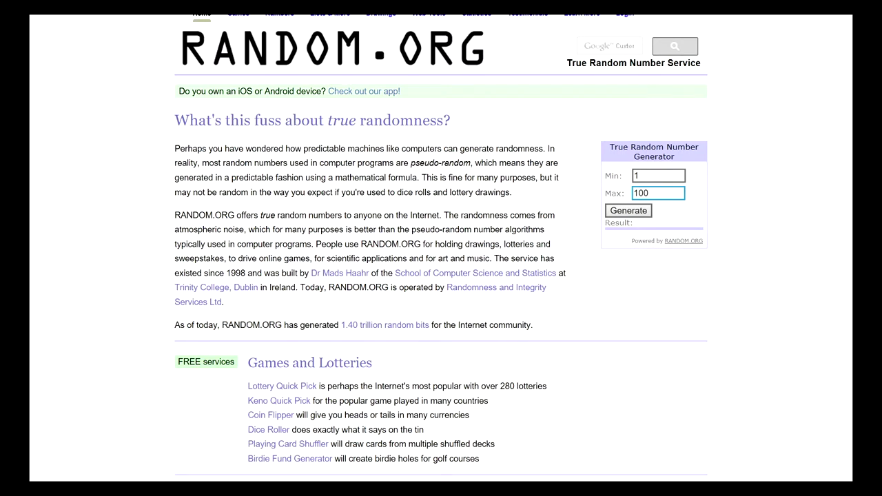
- Keep the minimum at 1, set the maximum to 12, and generate a number
{"action": "left_click", "coordinate": [661, 171]}
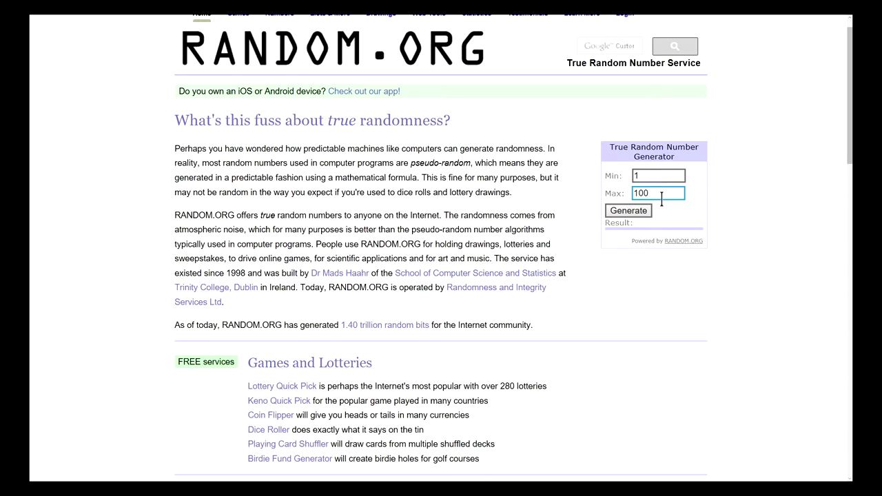
{"action": "left_click", "coordinate": [661, 193]}
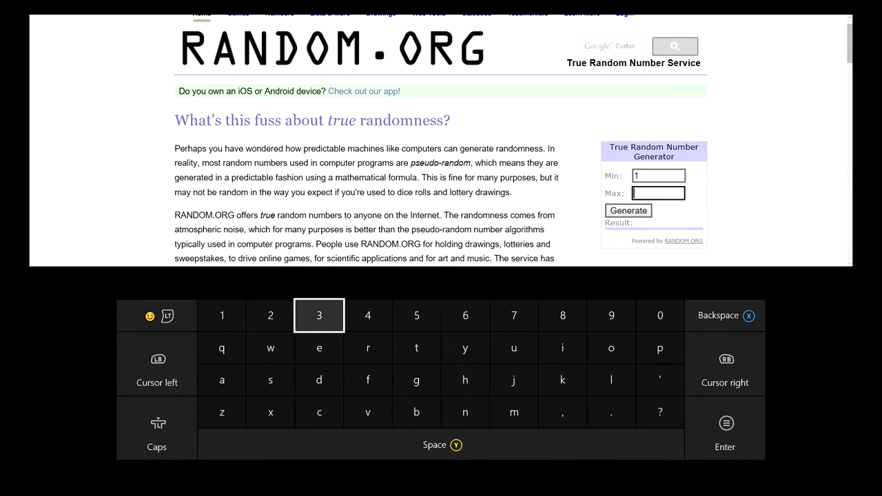
{"action": "type", "text": "12"}
{"action": "key", "text": "Return"}
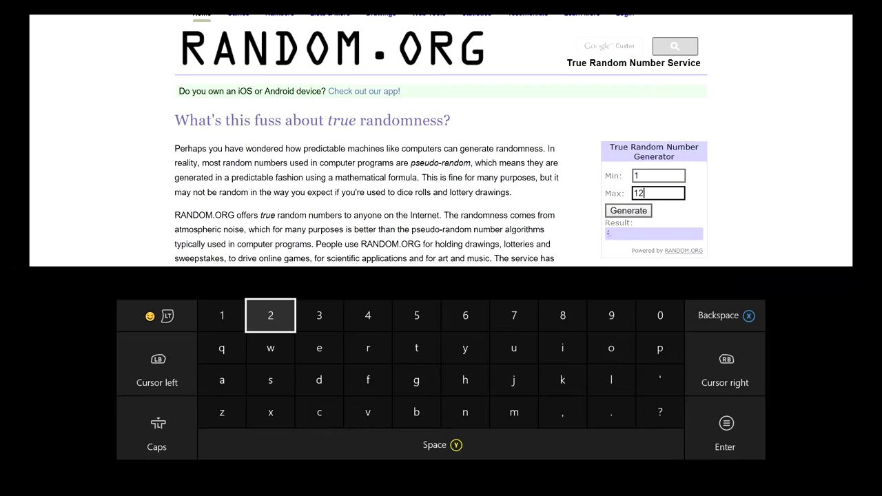